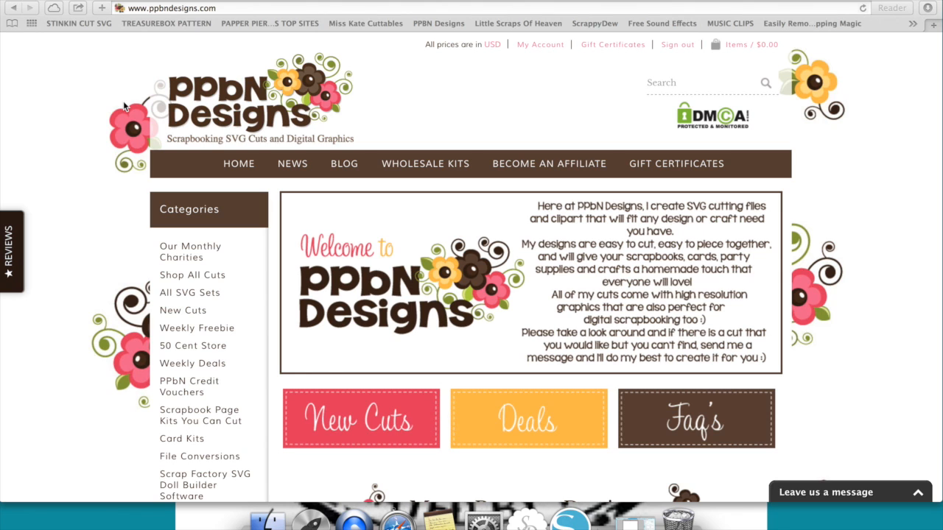
# Search the PPbN Designs store for "ralph" and open the Ruin it Ralph product page.
pyautogui.scroll(-3, 373, 234)
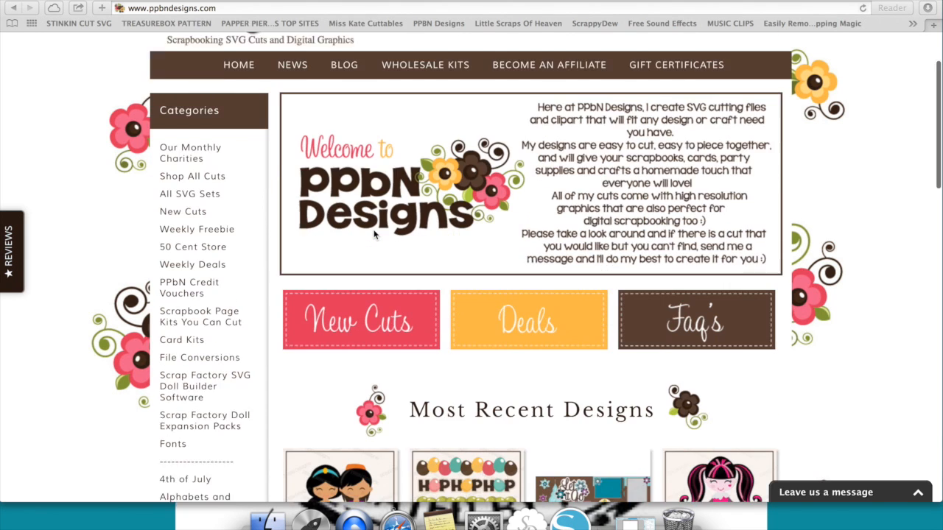
pyautogui.scroll(-5, 373, 235)
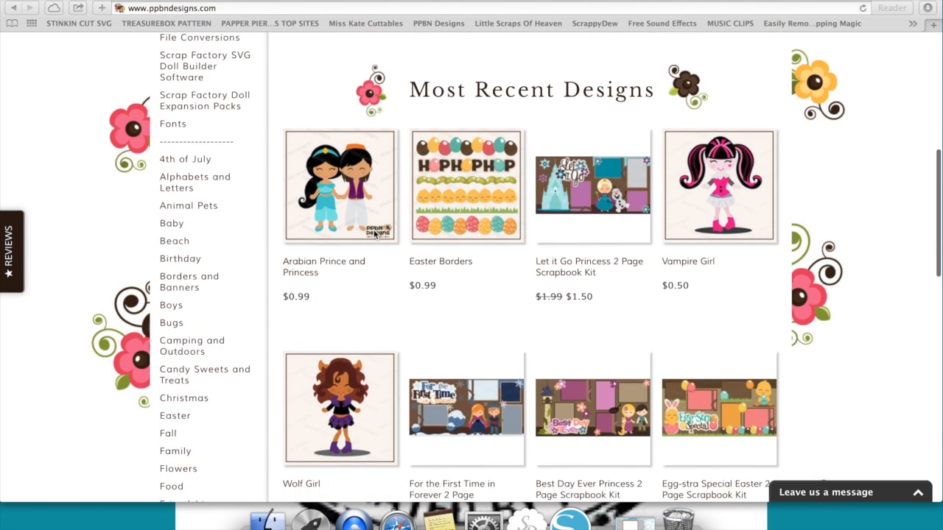
pyautogui.scroll(4, 374, 234)
pyautogui.scroll(6, 374, 234)
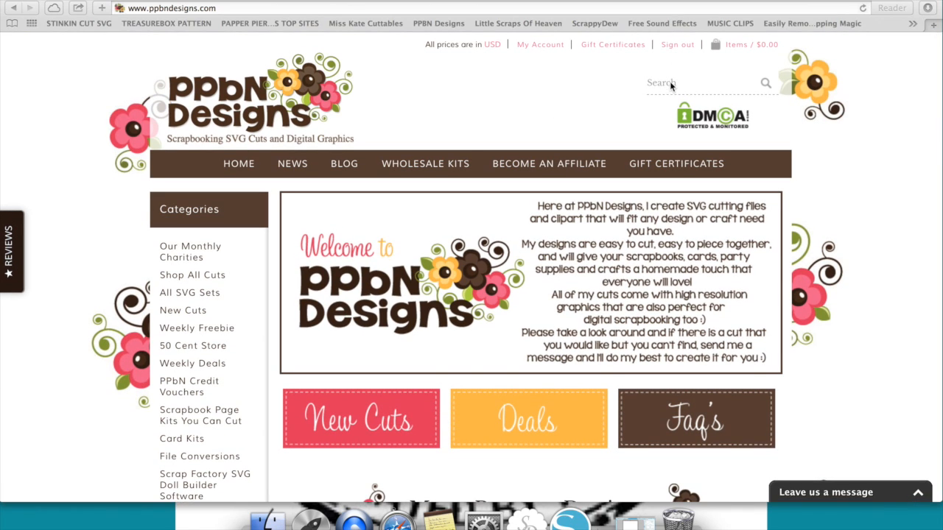
pyautogui.click(670, 82)
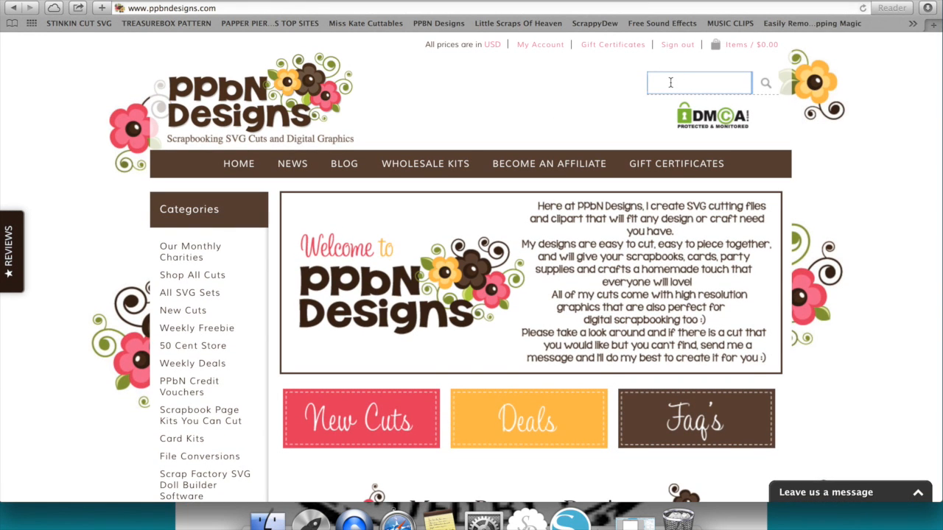
pyautogui.write('ralph')
pyautogui.press('Return')
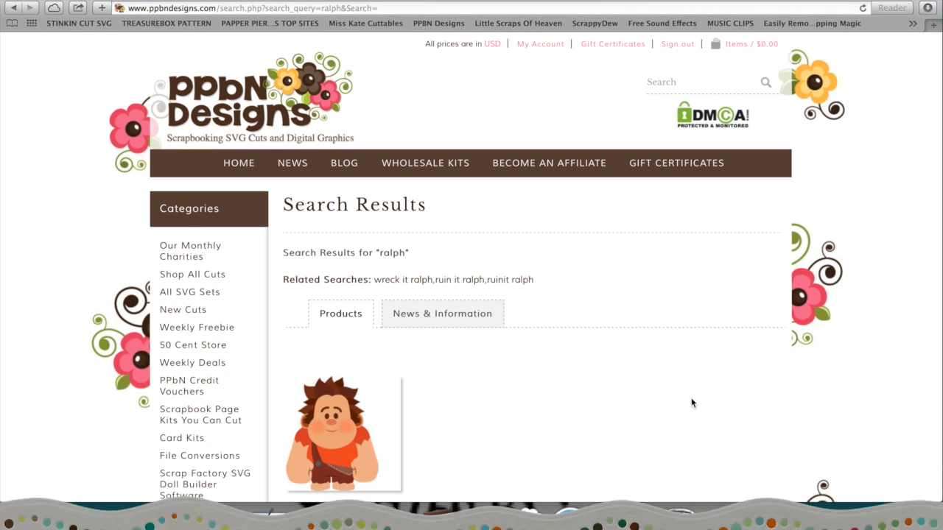
pyautogui.scroll(-5, 691, 402)
pyautogui.click(352, 315)
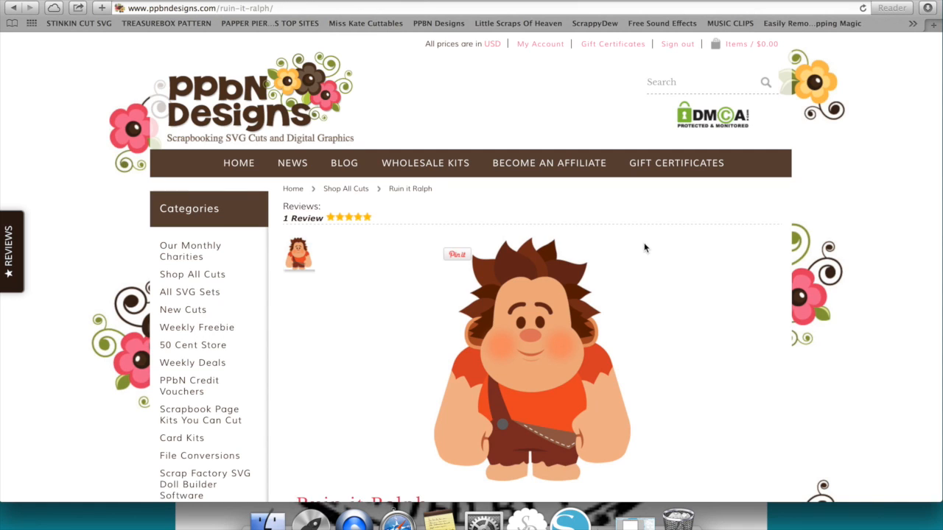
# Search the store for "v is" and open the V is for Vanellope product page.
pyautogui.click(686, 83)
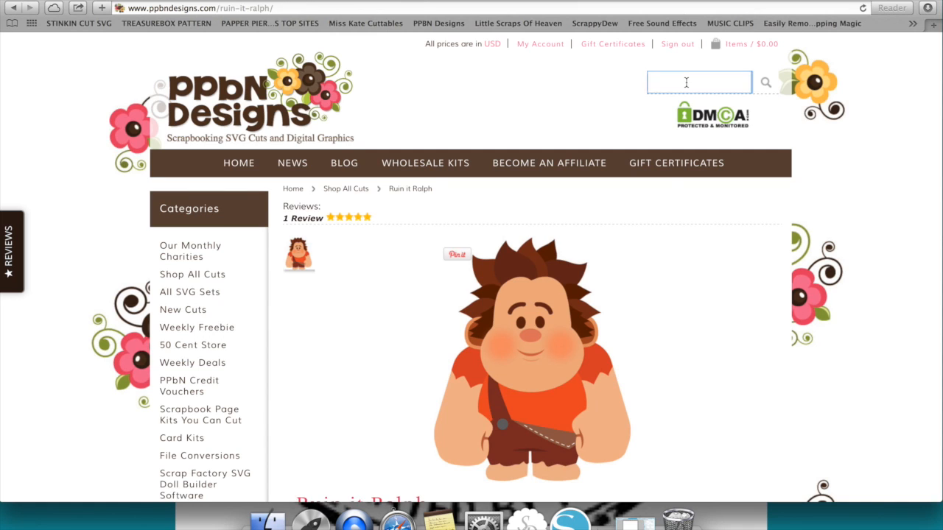
pyautogui.write('v is')
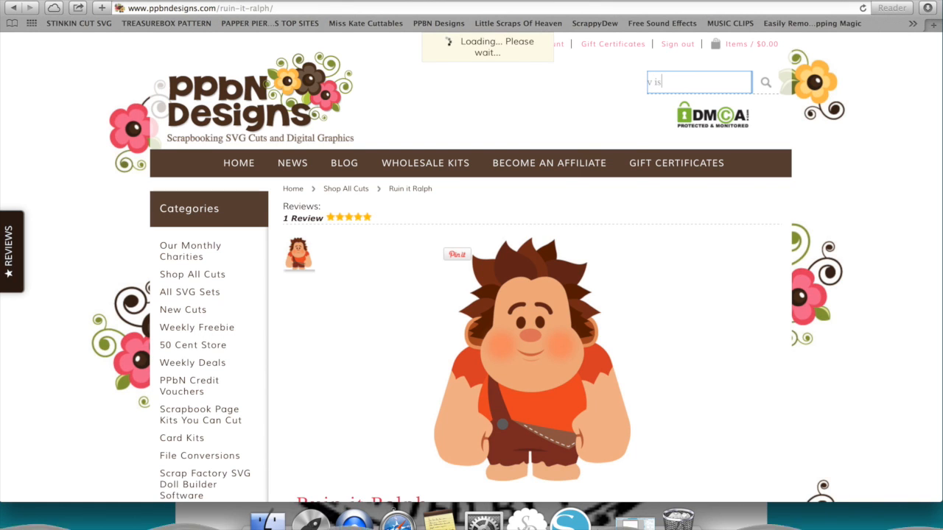
pyautogui.click(657, 135)
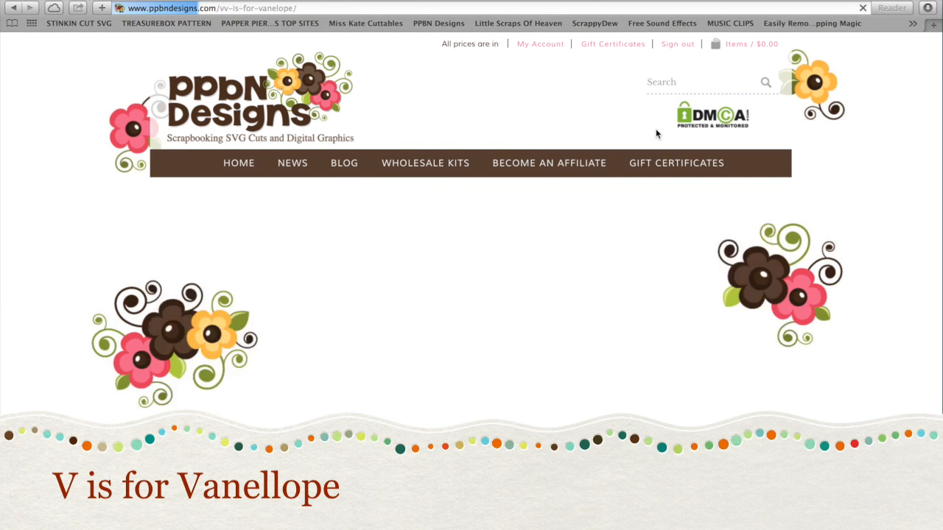
pyautogui.scroll(-2, 536, 358)
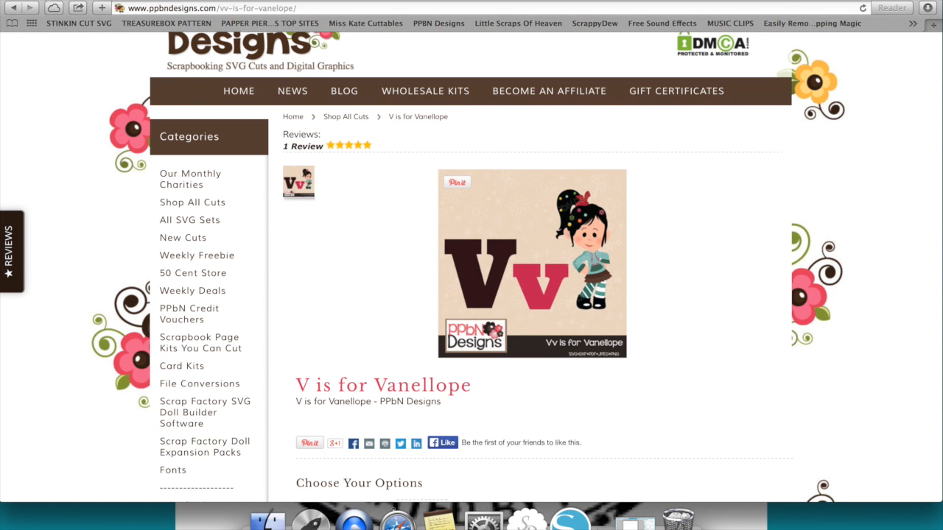
# Switch to Silhouette Studio and place Vv is for Vanellope from the library's WRECK IT RALPH folder beside the cutting mat.
pyautogui.press('super+m')
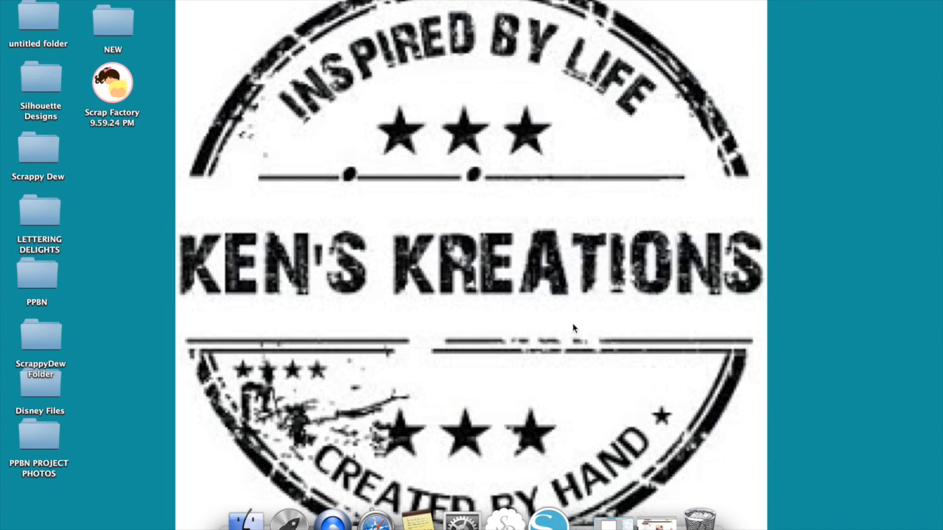
pyautogui.click(613, 523)
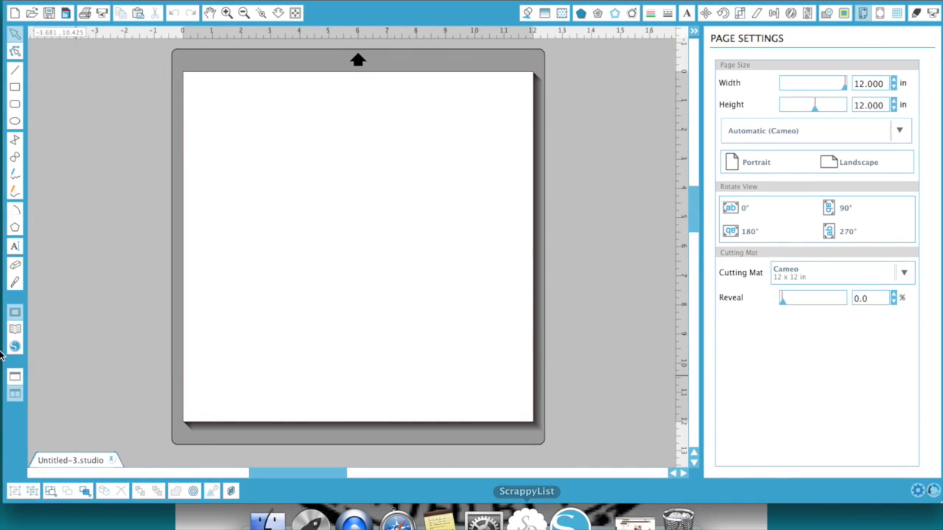
pyautogui.click(11, 333)
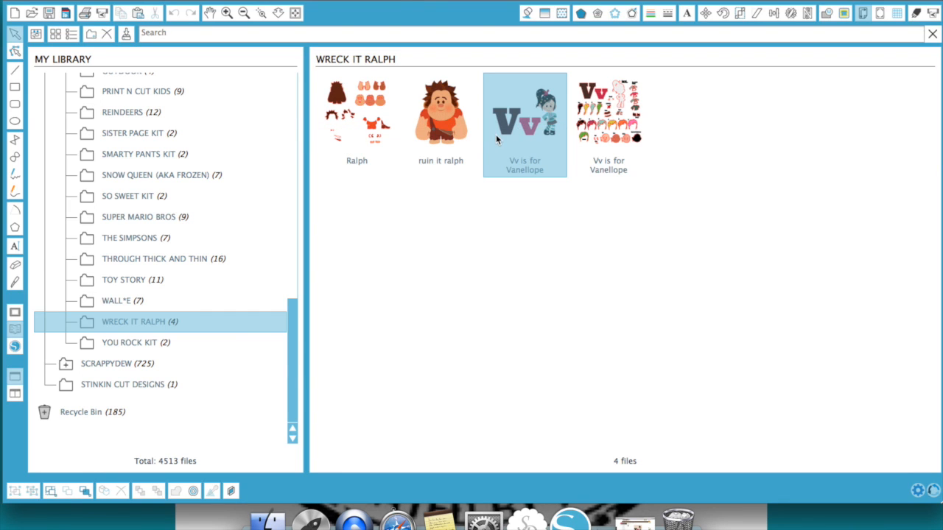
pyautogui.doubleClick(540, 132)
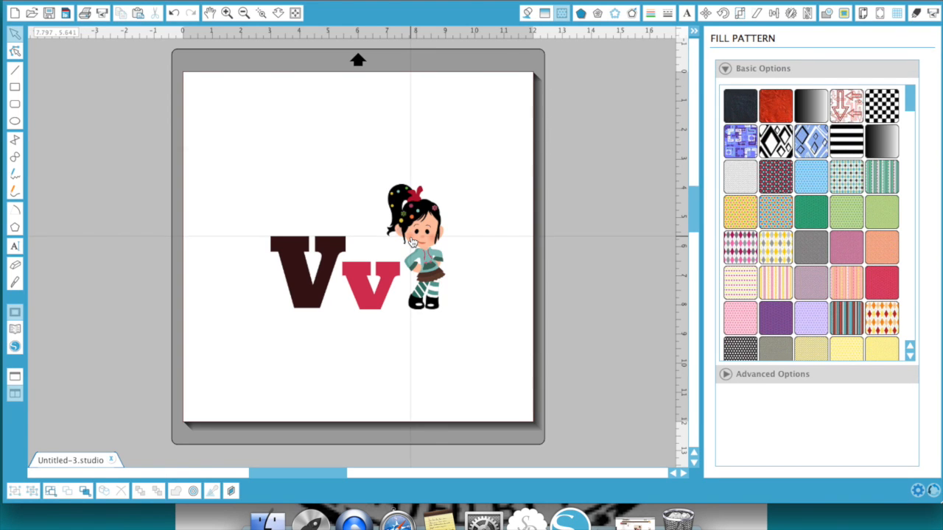
pyautogui.moveTo(413, 243); pyautogui.dragTo(582, 238)
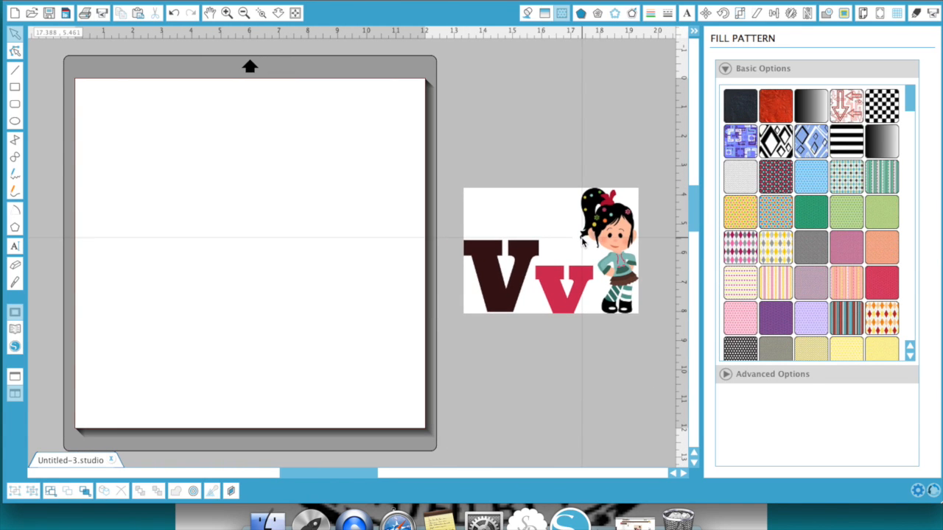
# Cut the design with the Poly knife along a bent line between the Vv letters and the Vanellope figure.
pyautogui.click(695, 33)
pyautogui.click(15, 283)
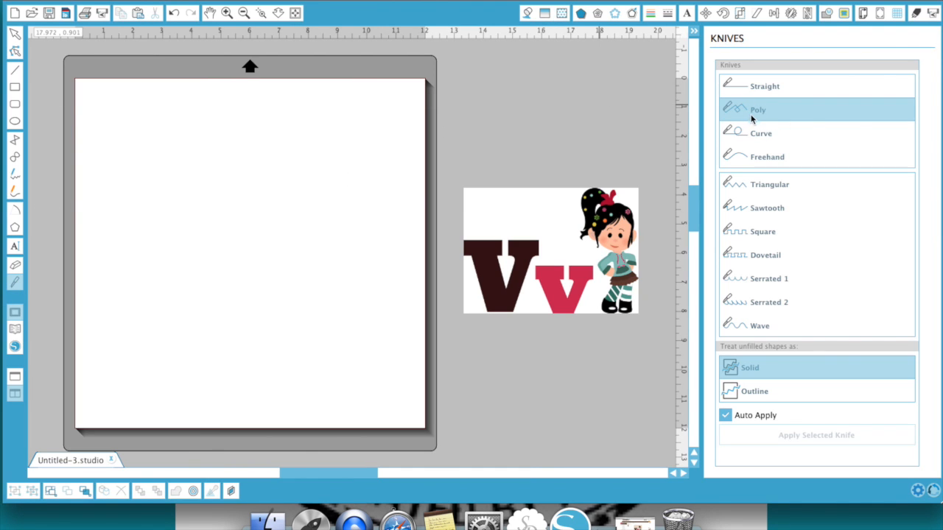
pyautogui.click(563, 181)
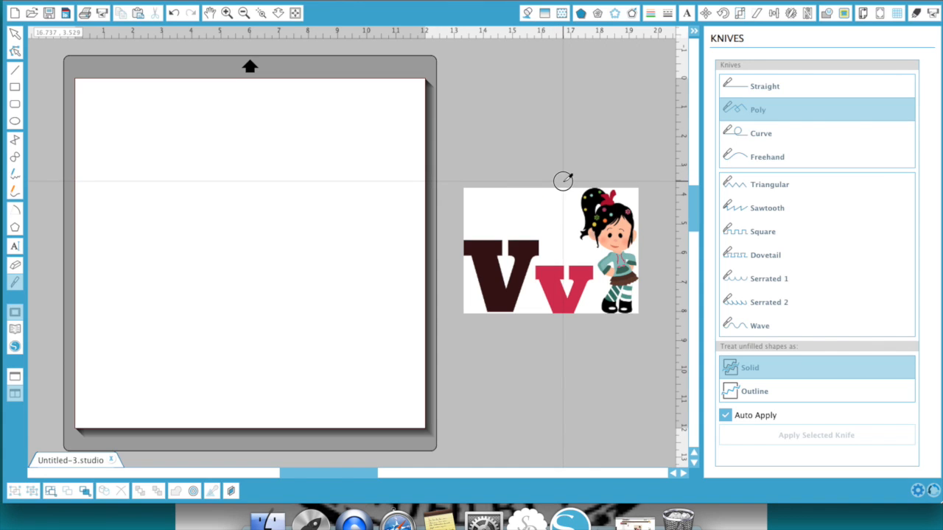
pyautogui.click(578, 257)
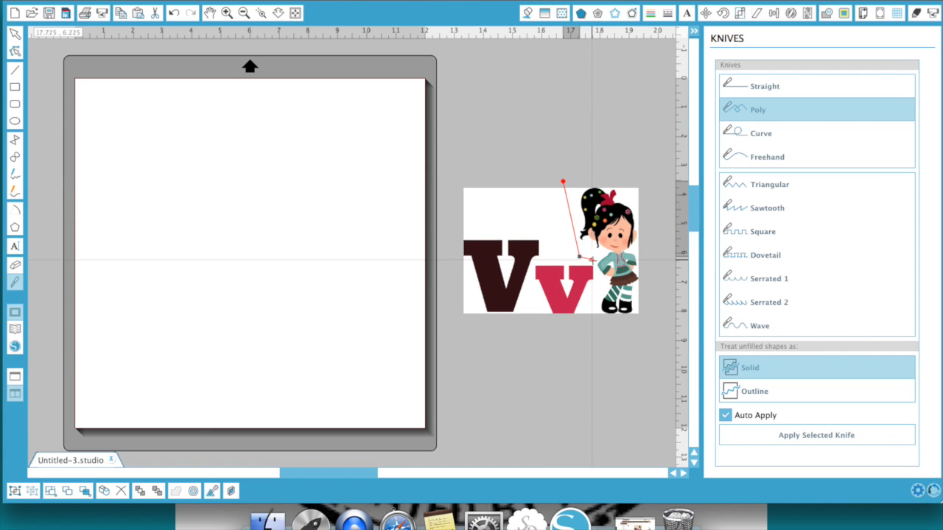
pyautogui.click(593, 259)
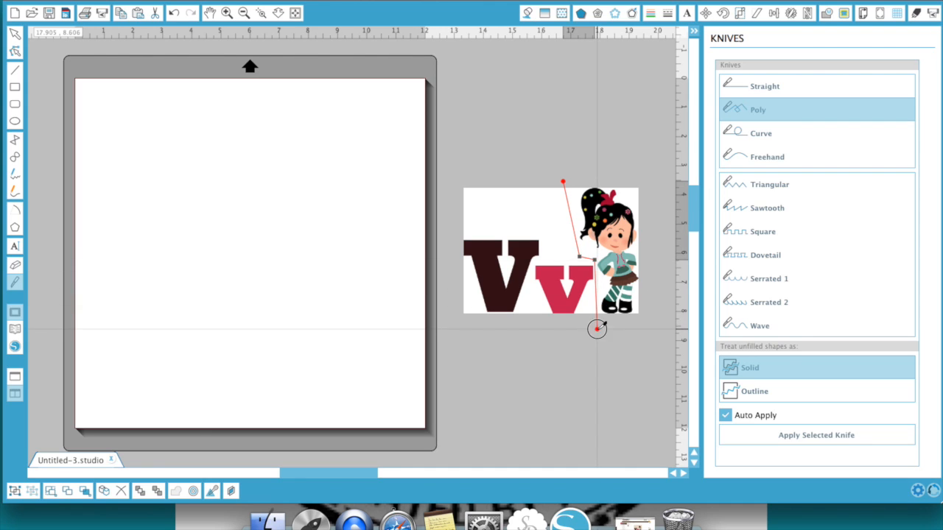
pyautogui.doubleClick(596, 329)
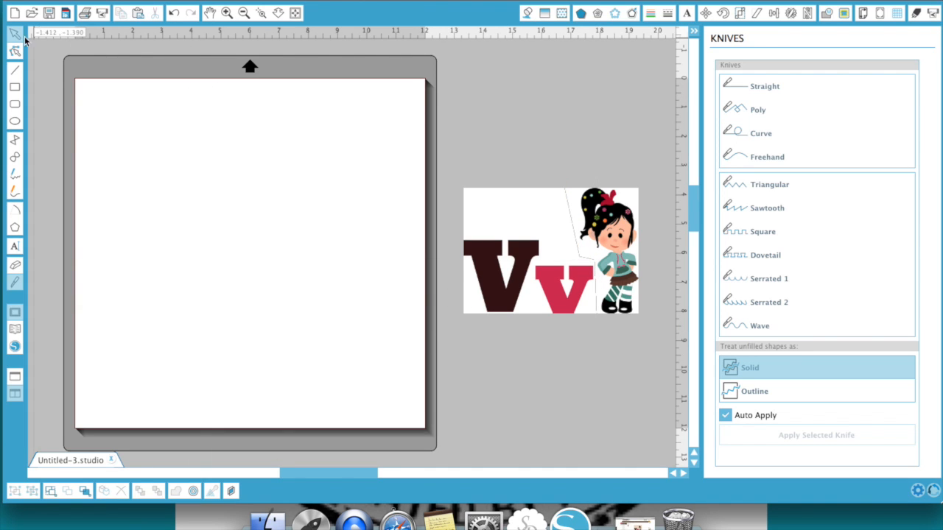
# Separate and delete the Vv letters piece, and move the Vanellope piece slightly closer to the mat.
pyautogui.moveTo(488, 234); pyautogui.dragTo(474, 234)
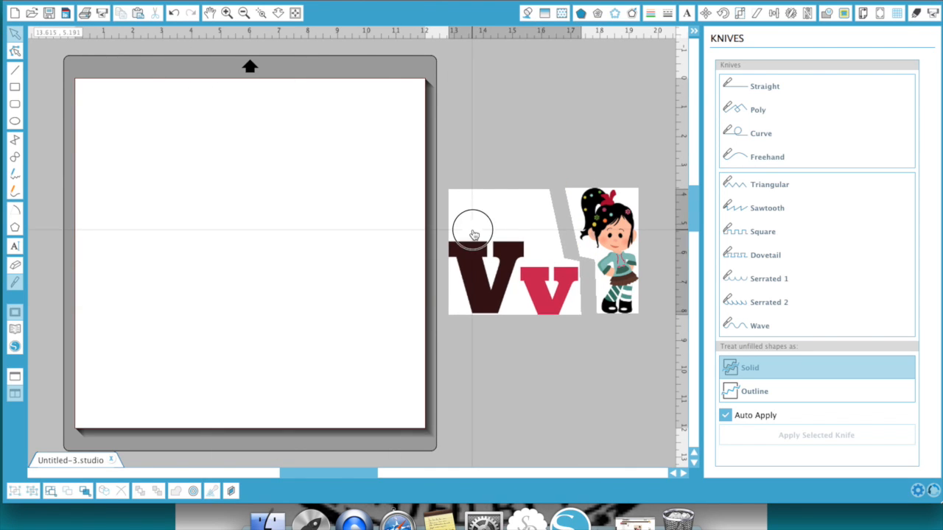
pyautogui.press('Delete')
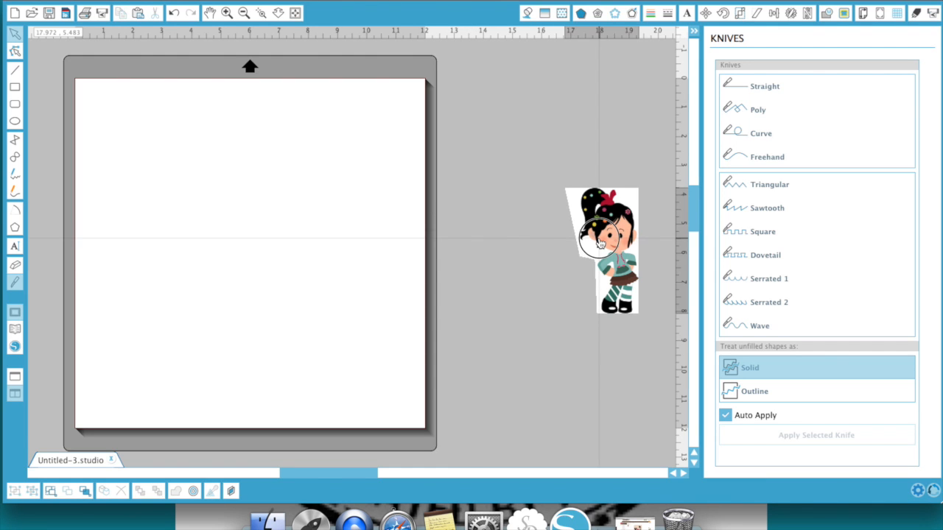
pyautogui.moveTo(599, 239); pyautogui.dragTo(565, 231)
# Select a trace area about 4.0 by 5.15 in around Vanellope, disable the High Pass Filter and set the threshold to 100%.
pyautogui.click(227, 13)
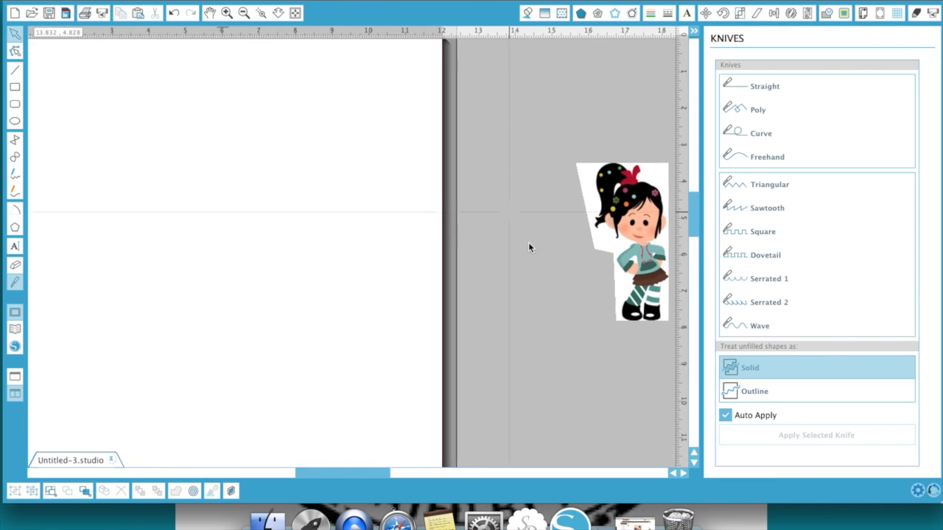
pyautogui.hscroll(8, 531, 256)
pyautogui.scroll(1, 531, 256)
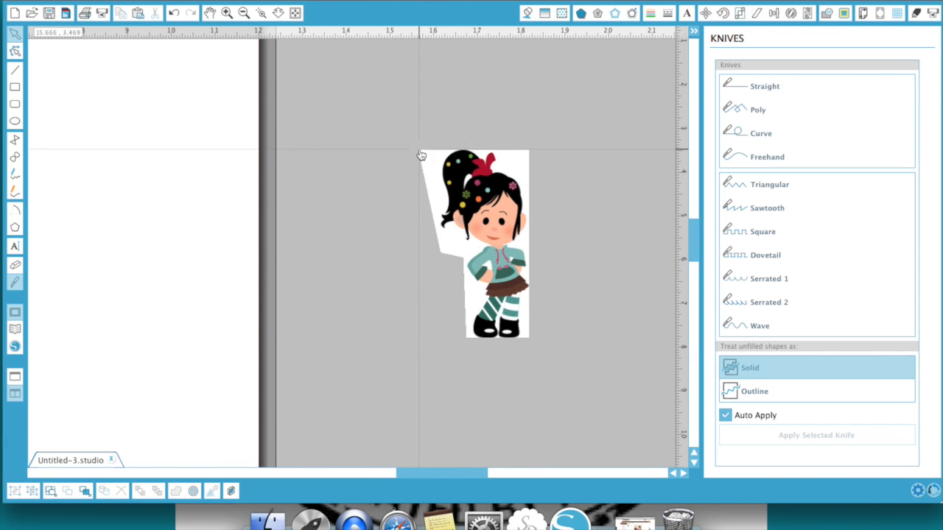
pyautogui.click(844, 14)
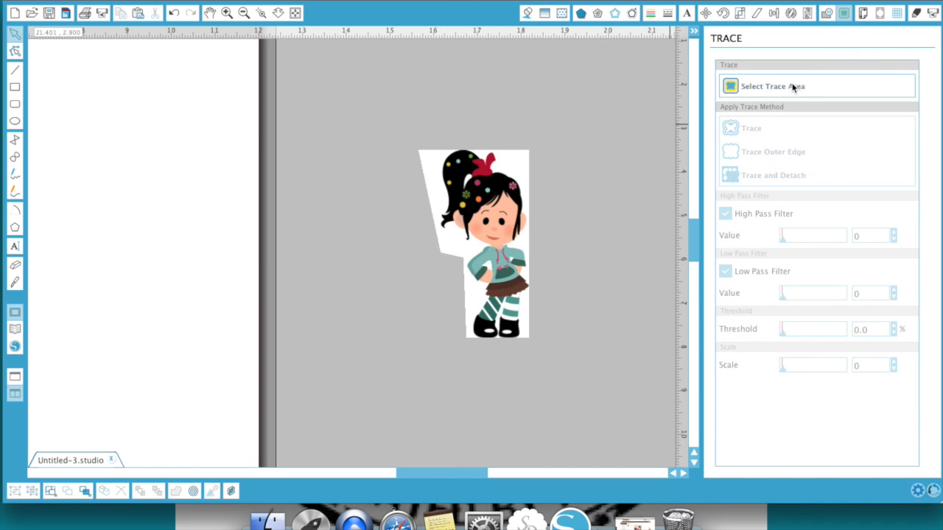
pyautogui.click(793, 86)
pyautogui.moveTo(396, 135)
pyautogui.mouseDown()
pyautogui.moveTo(461, 134)
pyautogui.moveTo(591, 218)
pyautogui.moveTo(566, 304)
pyautogui.moveTo(572, 359)
pyautogui.mouseUp()
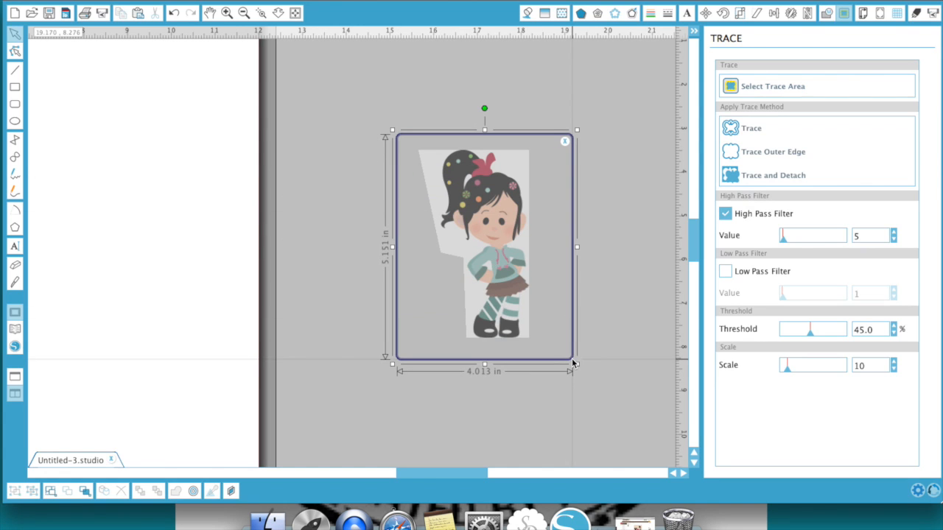
pyautogui.click(725, 214)
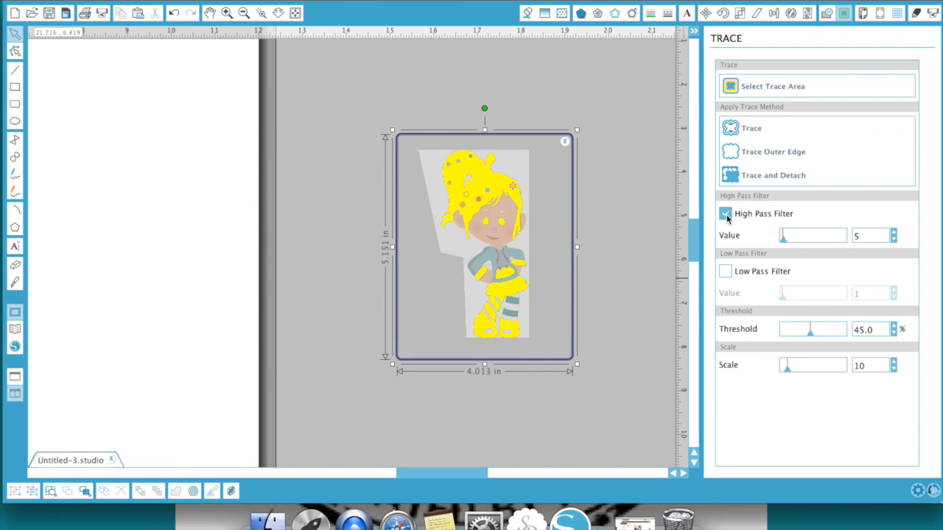
pyautogui.moveTo(811, 333); pyautogui.dragTo(865, 330)
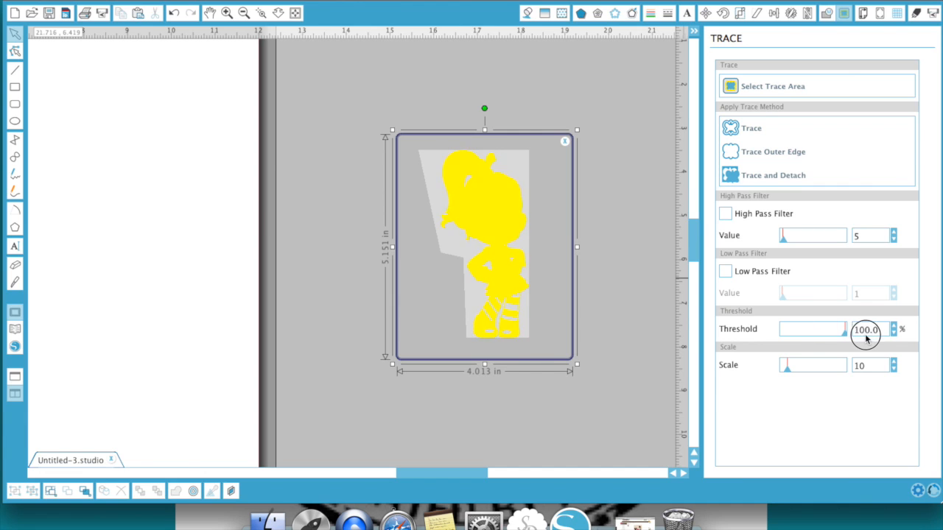
# Try Trace and Detach on the Vanellope piece, pull the cutout off its background, and undo both operations.
pyautogui.click(777, 178)
pyautogui.moveTo(509, 215)
pyautogui.mouseDown()
pyautogui.moveTo(615, 197)
pyautogui.moveTo(605, 194)
pyautogui.mouseUp()
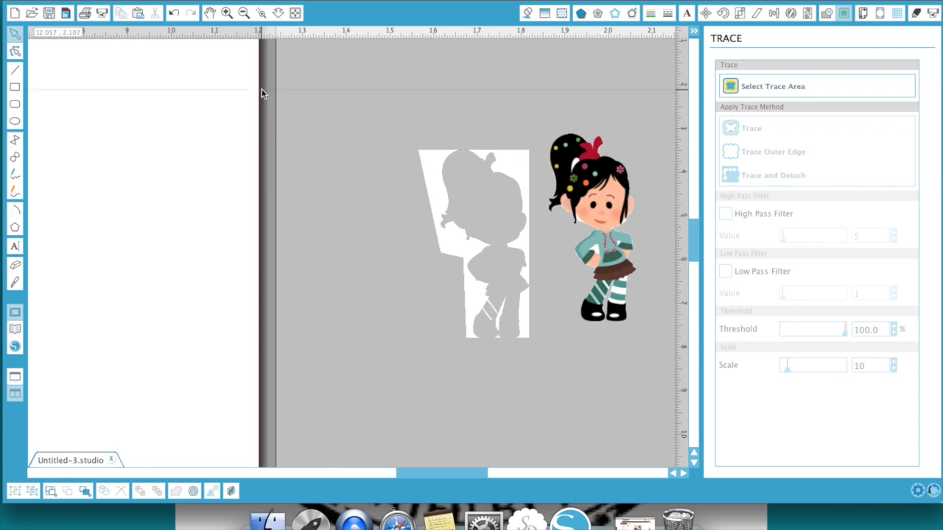
pyautogui.click(174, 12)
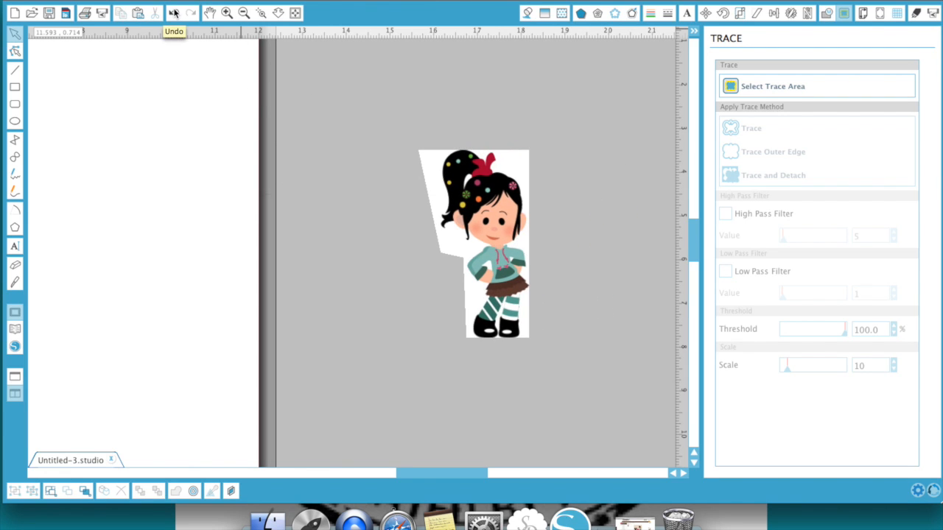
pyautogui.click(174, 12)
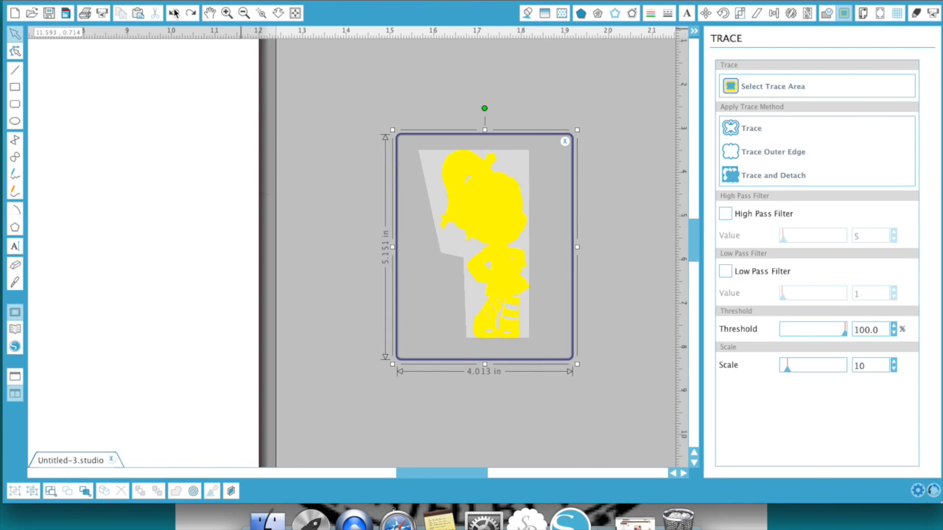
# Set the trace scale to 12, apply Trace and Detach, and move the Vanellope cutout off its background.
pyautogui.click(894, 364)
pyautogui.click(894, 364)
pyautogui.click(748, 176)
pyautogui.moveTo(503, 228); pyautogui.dragTo(614, 212)
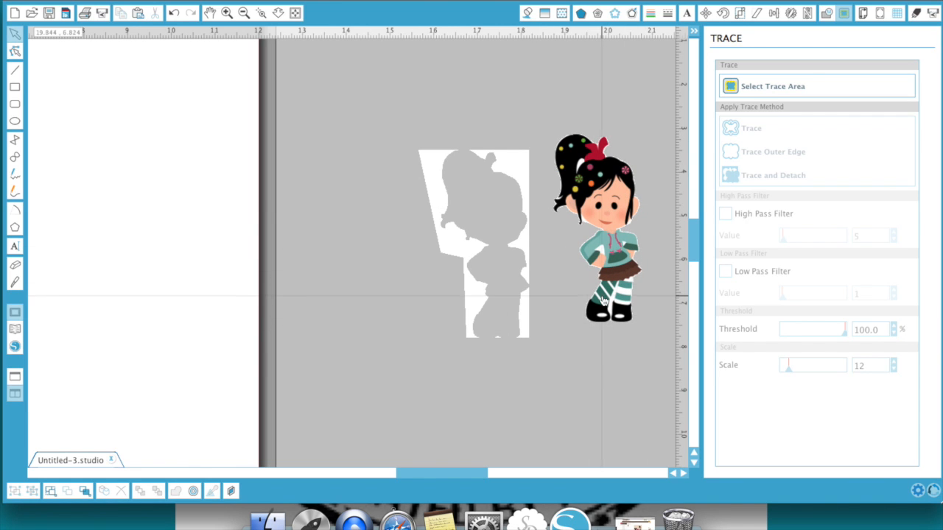
# Delete the leftover white background piece and move the Vanellope cutout into the empty area beside the mat.
pyautogui.click(519, 176)
pyautogui.press('Delete')
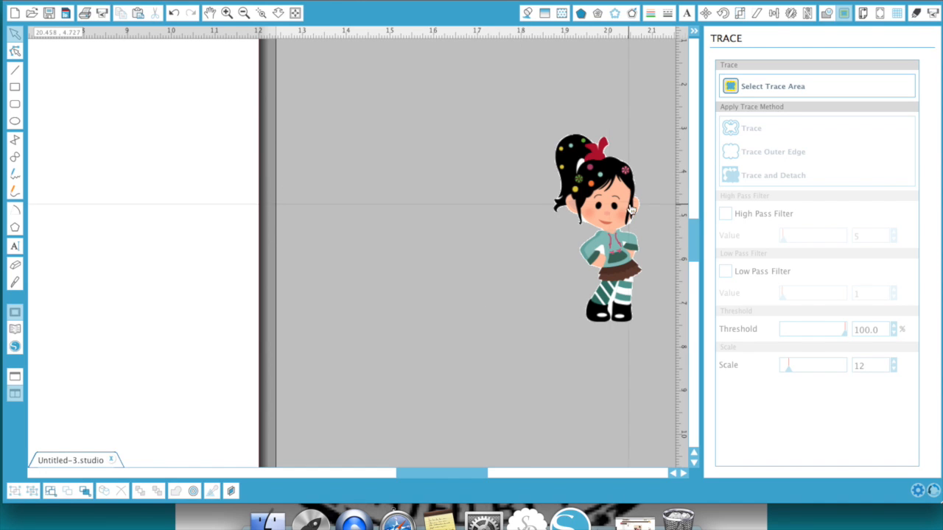
pyautogui.moveTo(595, 209); pyautogui.dragTo(444, 238)
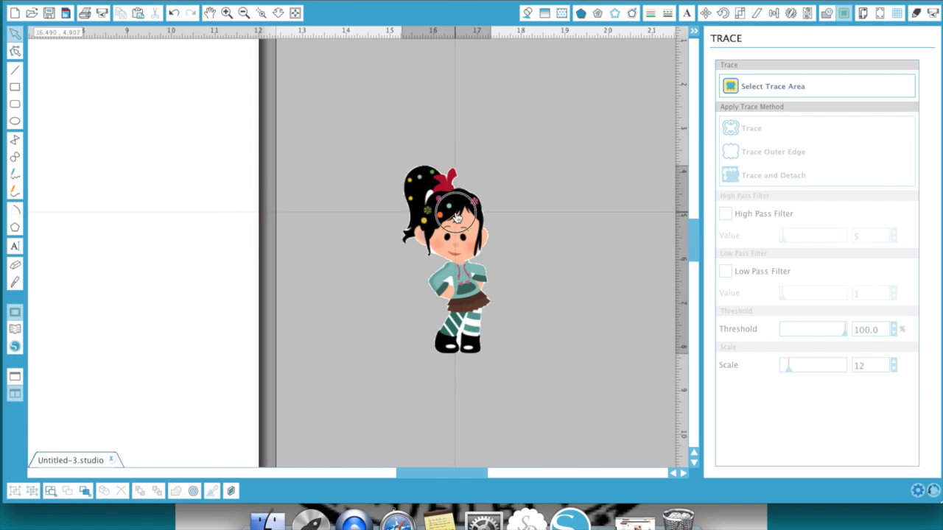
# Scale the Vanellope cutout to a height of 7.00 in with the aspect ratio locked.
pyautogui.click(458, 215)
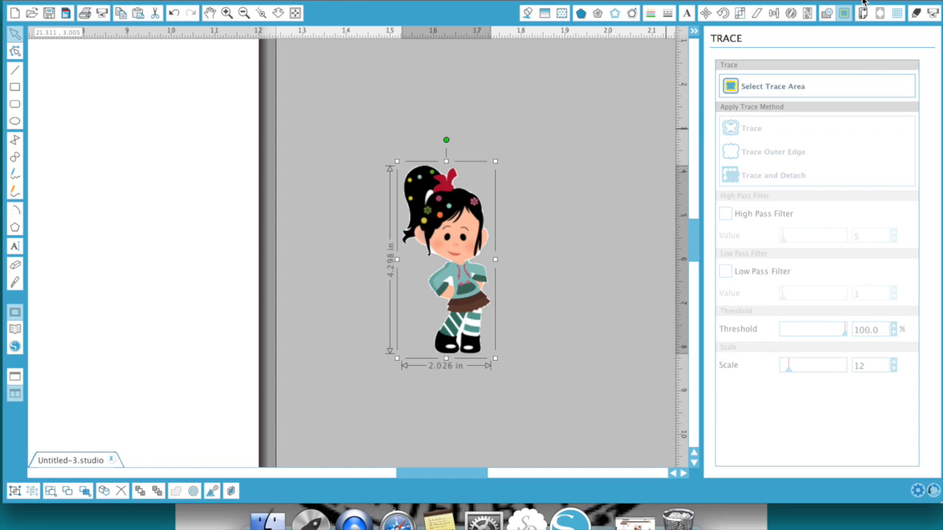
pyautogui.click(740, 14)
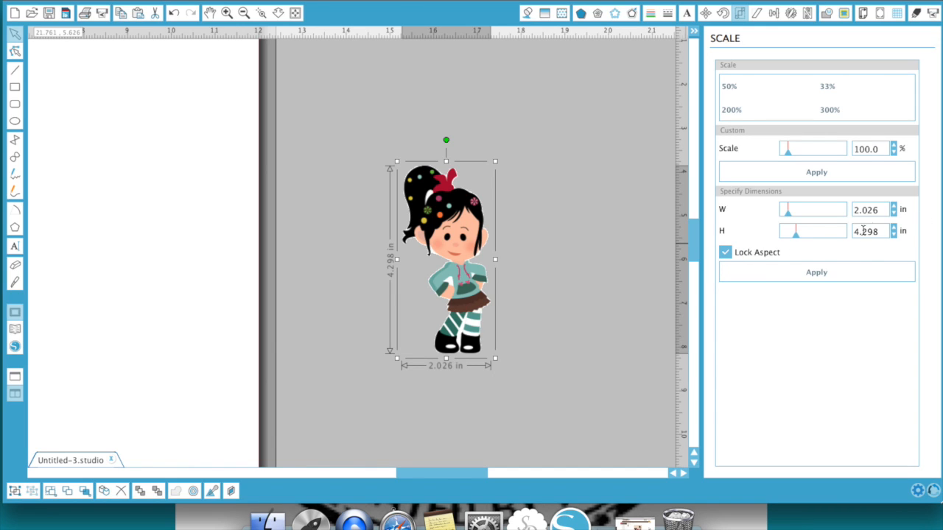
pyautogui.moveTo(878, 230); pyautogui.dragTo(820, 231)
pyautogui.write('7.00')
pyautogui.click(867, 251)
pyautogui.click(879, 210)
pyautogui.click(725, 252)
pyautogui.click(837, 278)
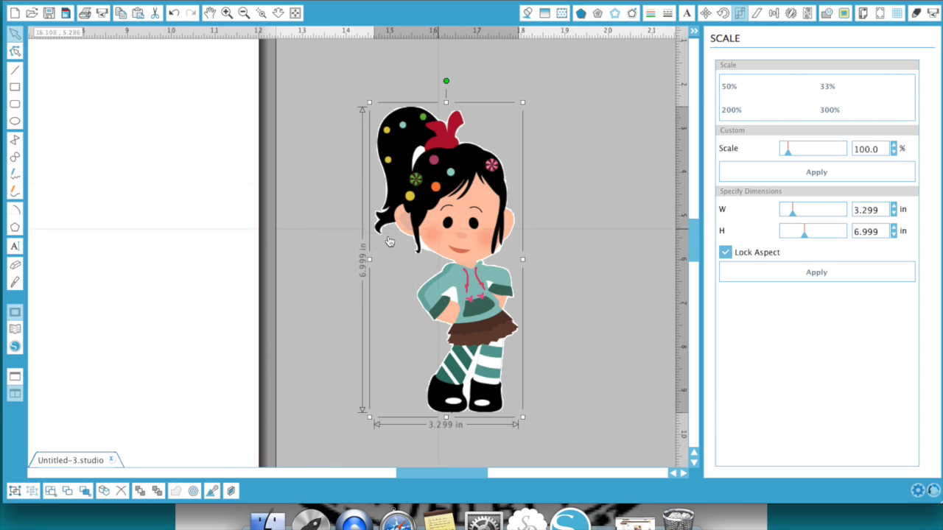
# Set the page size to Letter, 8.5 x 11.0 in.
pyautogui.click(245, 14)
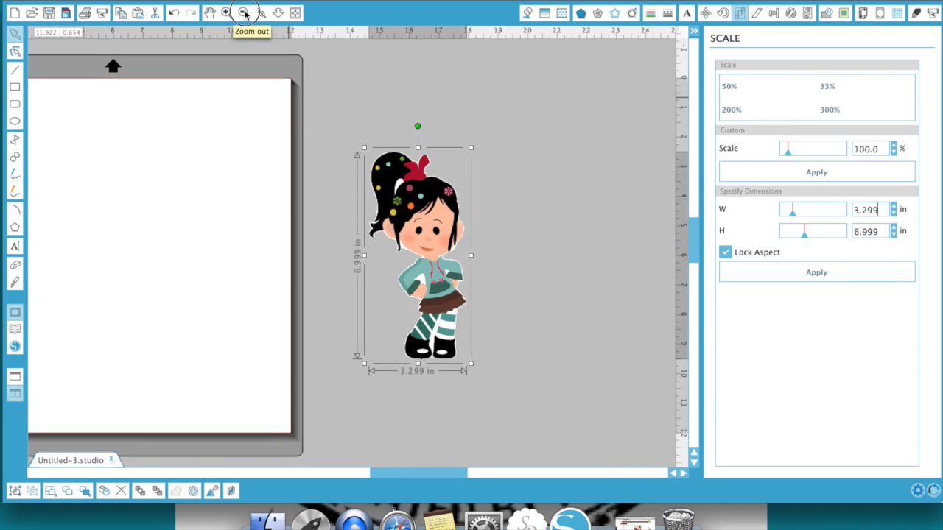
pyautogui.hscroll(-5, 277, 189)
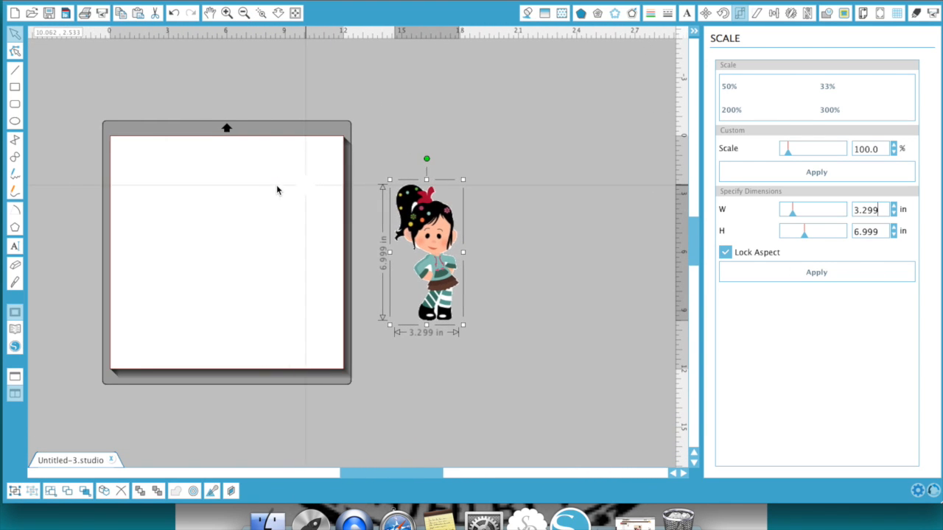
pyautogui.hscroll(-1, 277, 190)
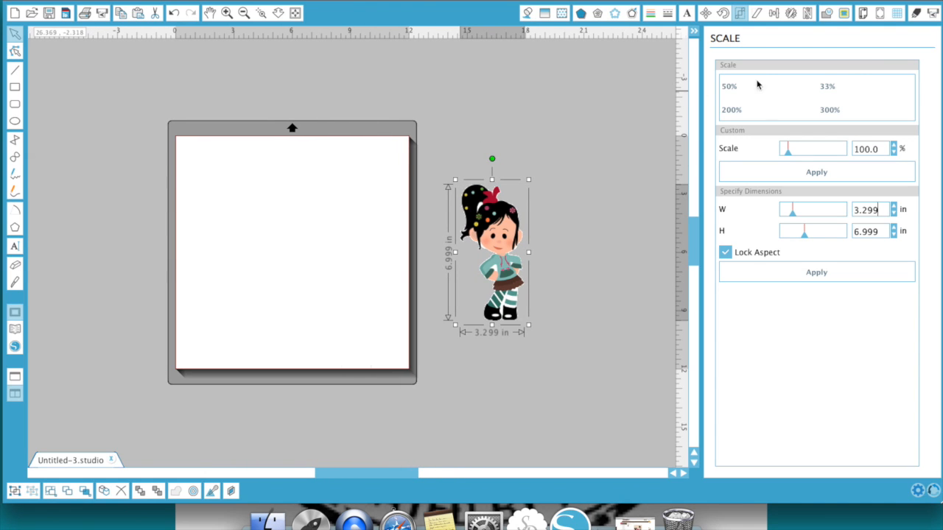
pyautogui.click(862, 17)
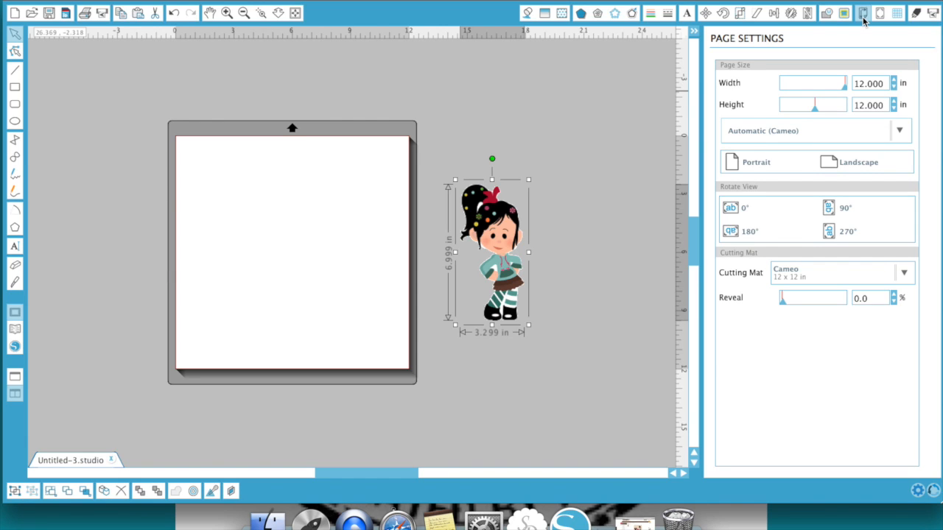
pyautogui.click(900, 136)
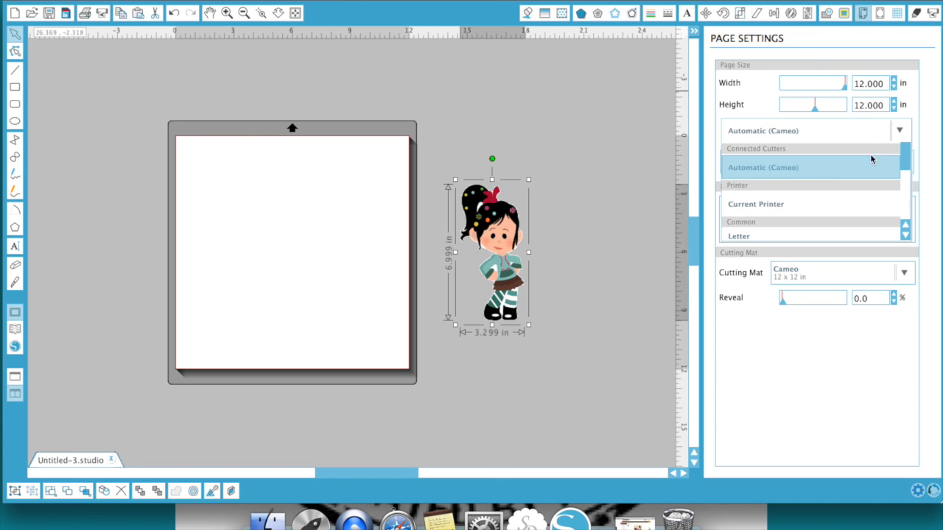
pyautogui.click(906, 237)
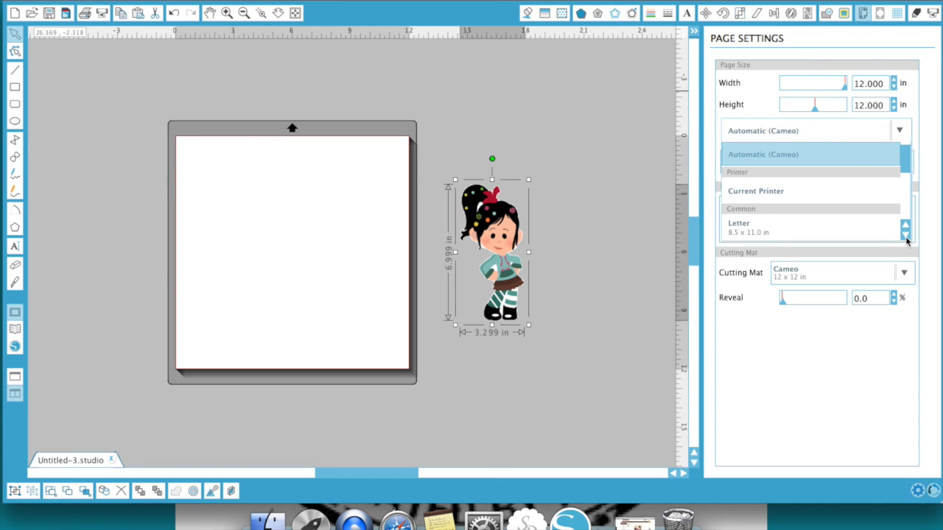
pyautogui.click(837, 231)
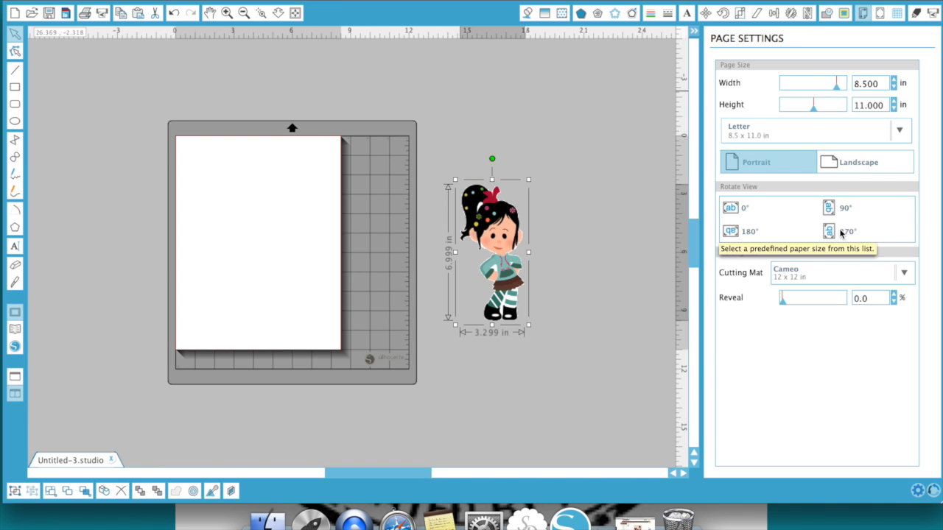
# Add Type 1 (CAMEO, Portrait) registration marks and move the Vanellope cutout onto the page between them.
pyautogui.click(880, 15)
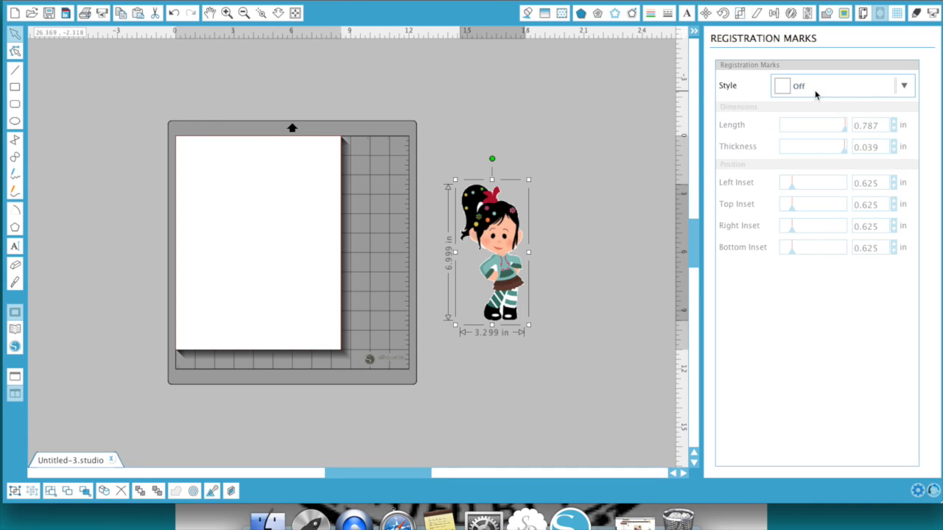
pyautogui.click(907, 88)
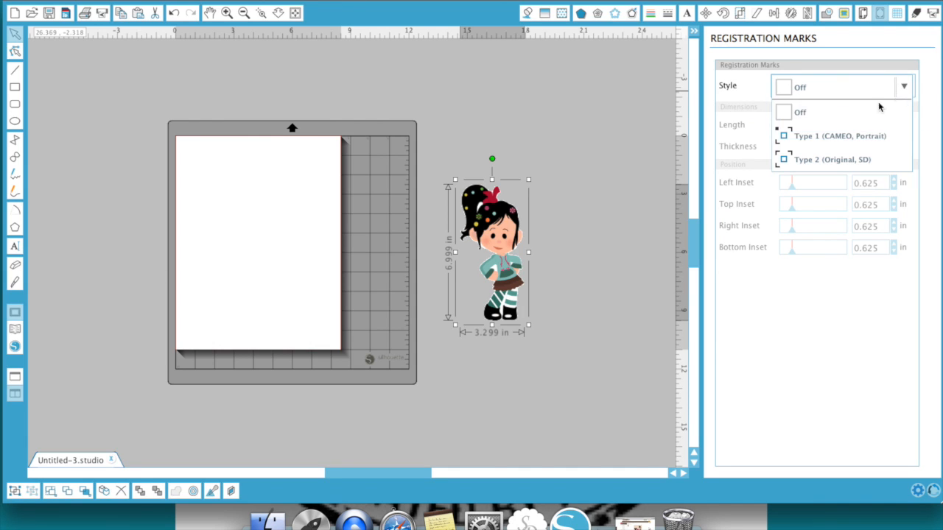
pyautogui.click(849, 140)
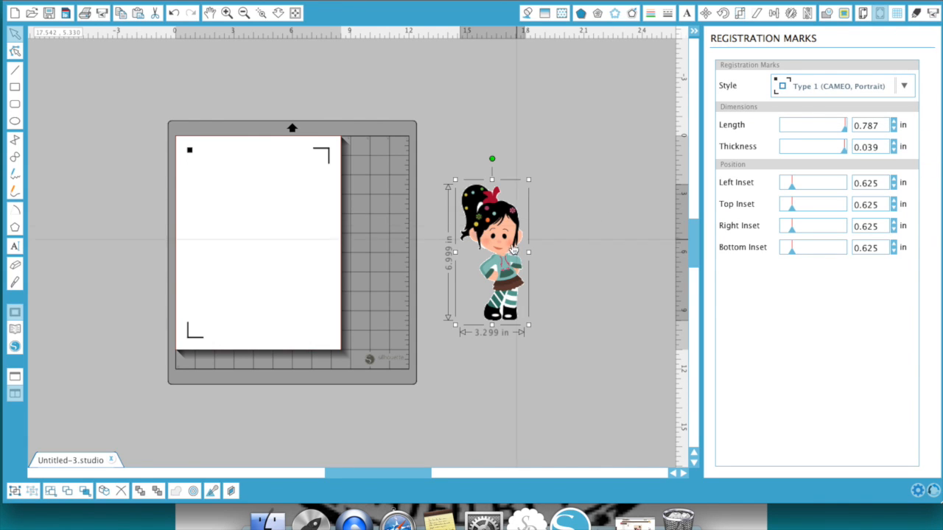
pyautogui.moveTo(505, 254); pyautogui.dragTo(267, 246)
pyautogui.click(588, 221)
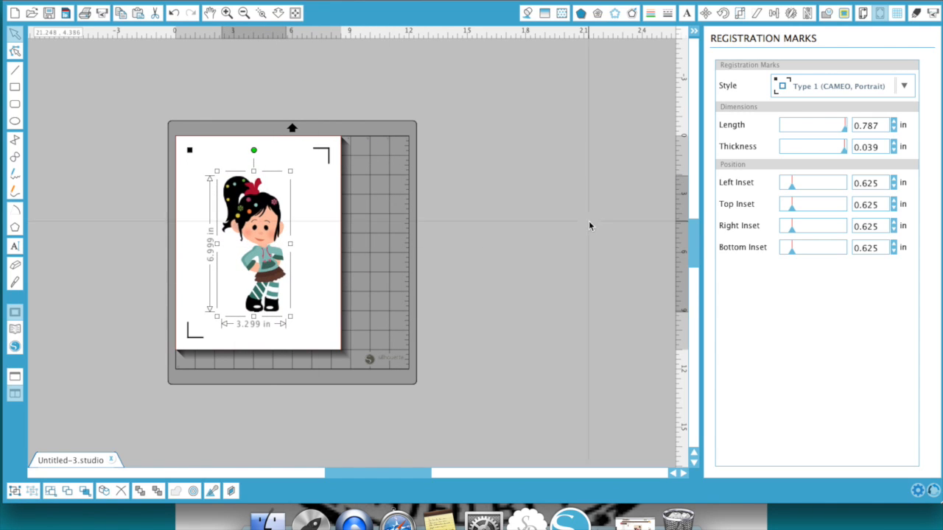
# Print the page with its registration marks, using Photo as the media type.
pyautogui.click(91, 19)
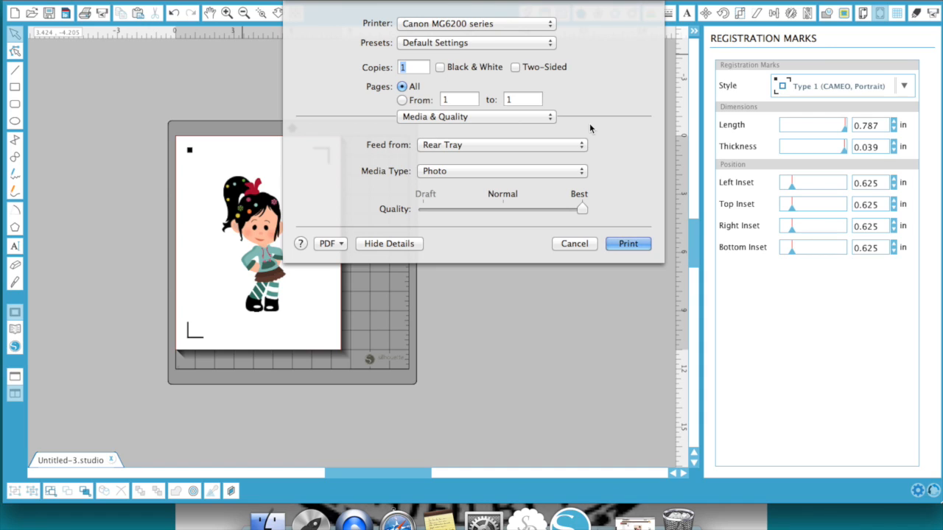
pyautogui.click(548, 117)
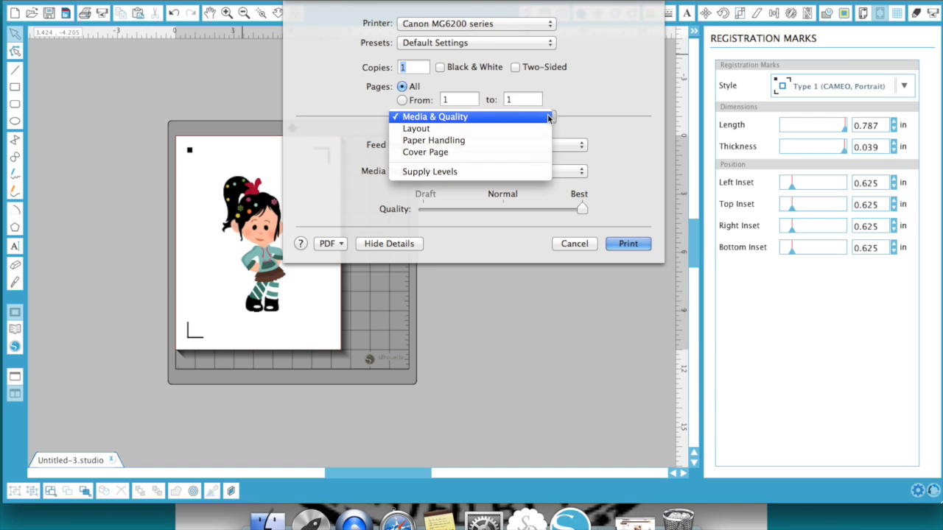
pyautogui.click(548, 117)
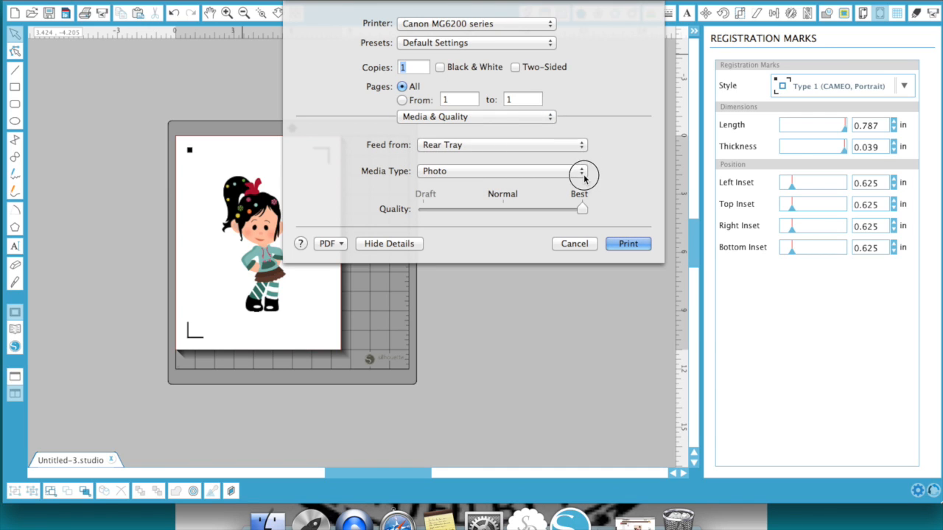
pyautogui.click(582, 172)
pyautogui.click(584, 178)
pyautogui.click(638, 246)
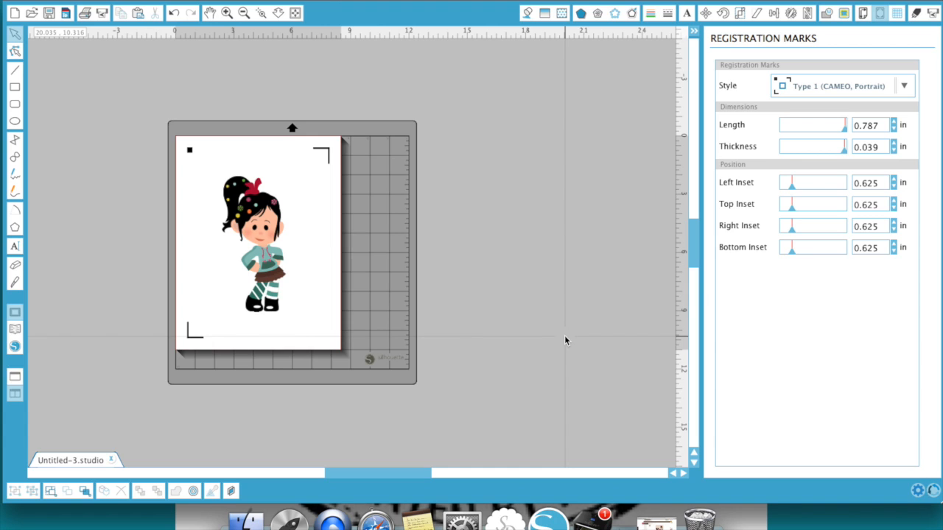
# Choose Vinyl as the cutting material, keep the cut order by layer, and send the cut job to the Silhouette Cameo.
pyautogui.click(917, 13)
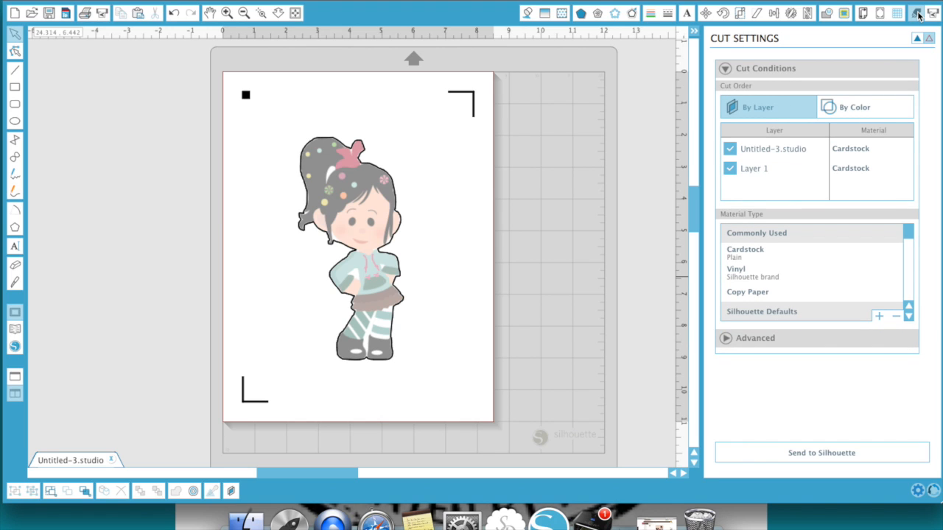
pyautogui.click(760, 277)
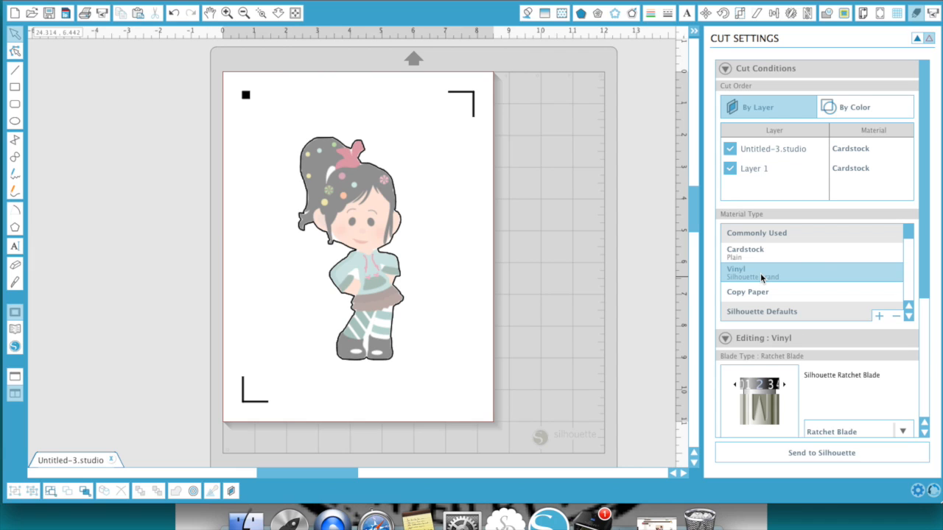
pyautogui.click(875, 109)
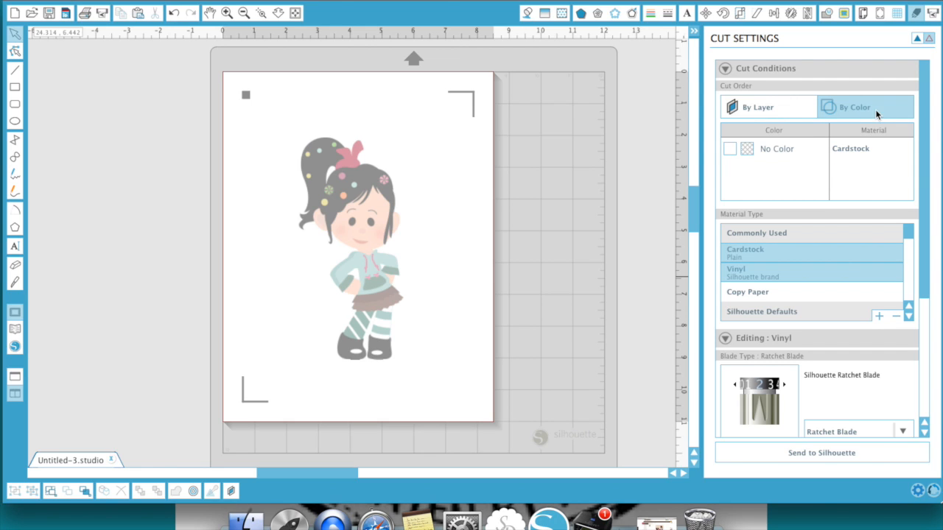
pyautogui.click(740, 99)
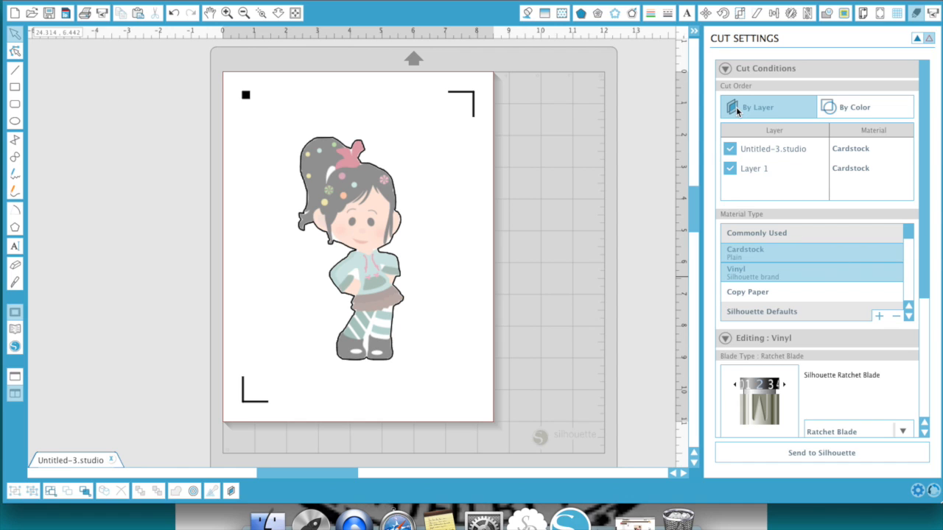
pyautogui.click(816, 453)
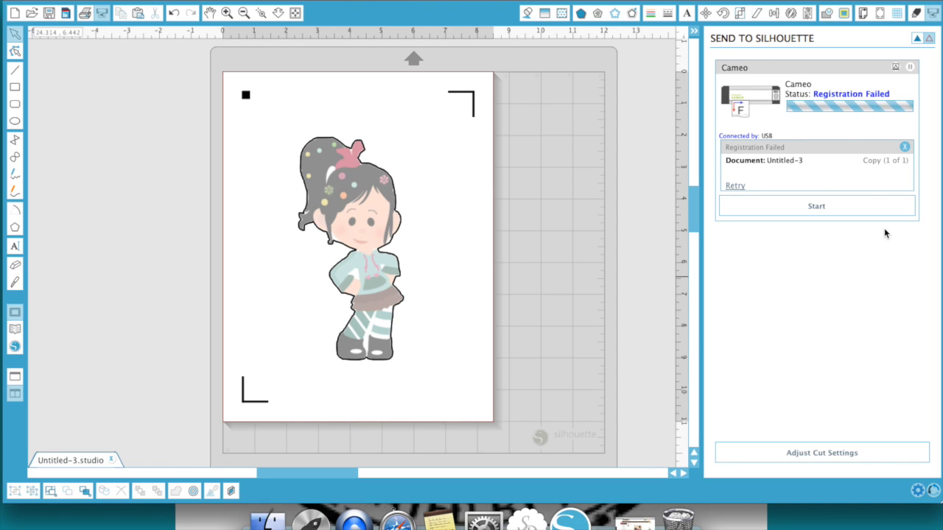
pyautogui.click(693, 30)
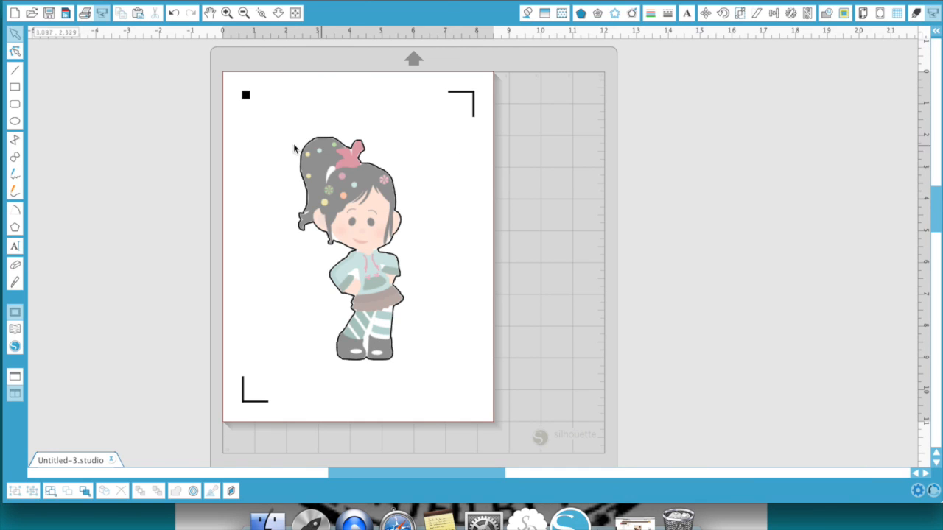